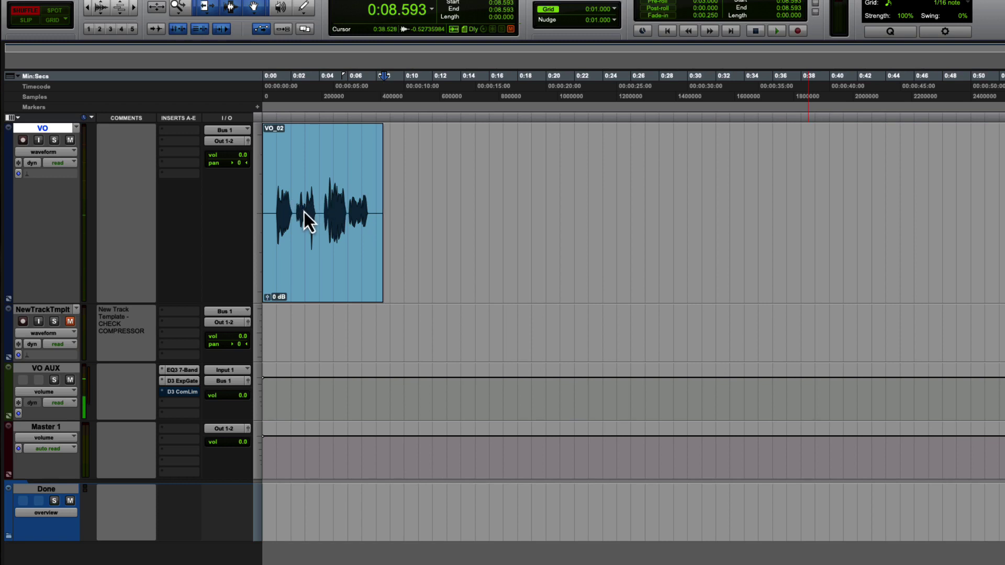
# Step: Zoom the timeline in on the voiceover and select the VO_02 clip
pyautogui.press('t')
pyautogui.press('t')
pyautogui.press('t')
pyautogui.press('r')
pyautogui.press('r')
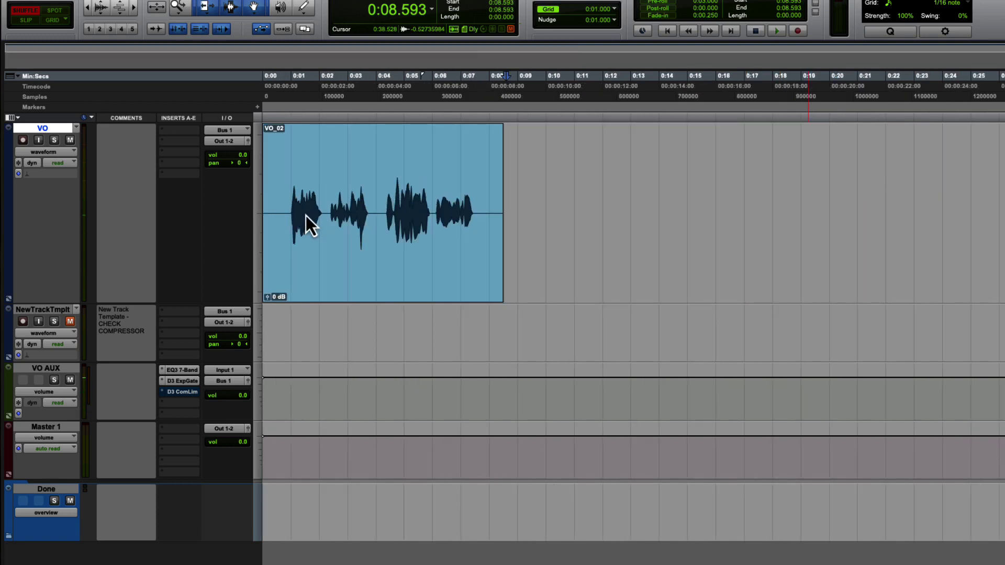
pyautogui.press('t')
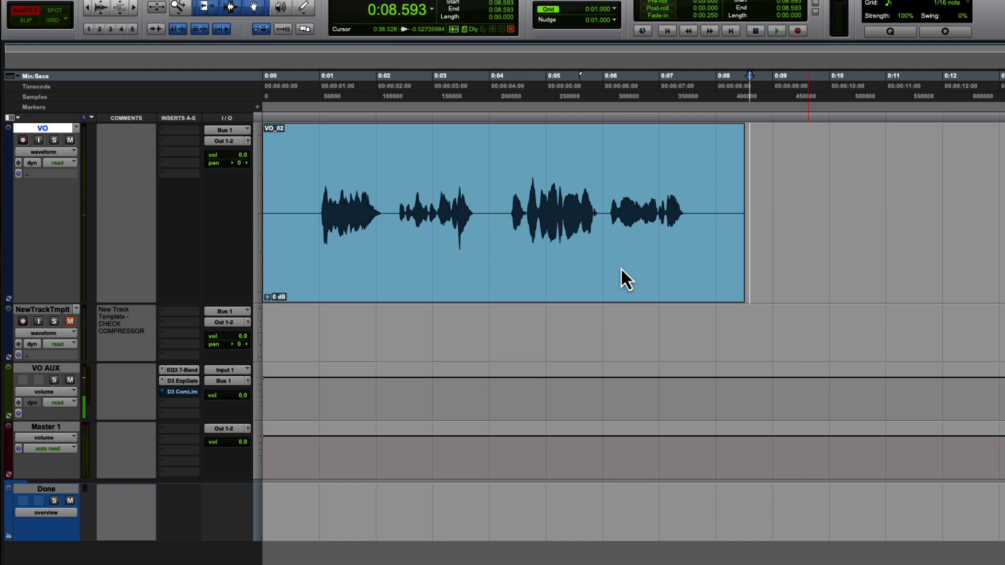
pyautogui.click(621, 268)
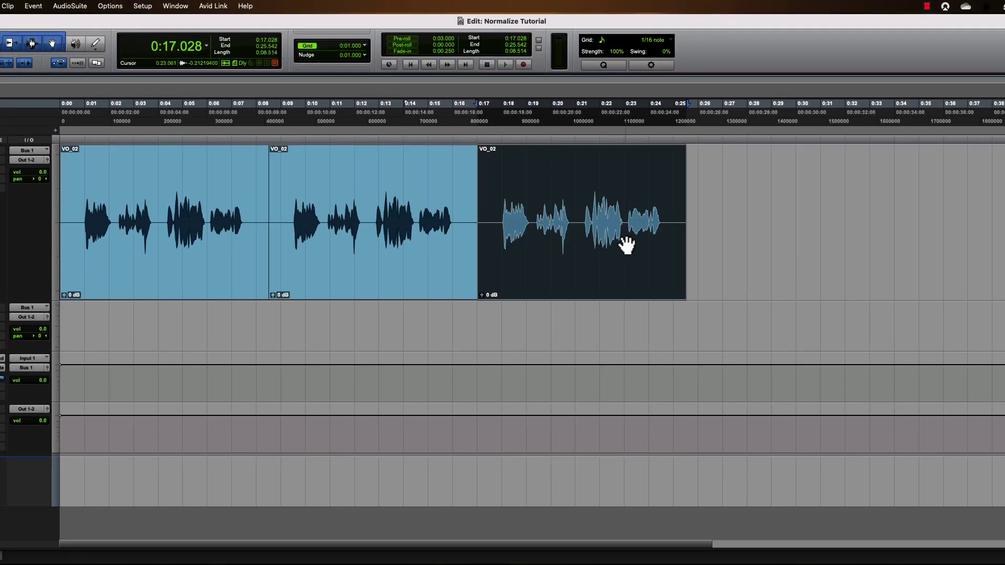
# Step: Shuffle-delete the 0:12–0:14 range and another short range near 0:17 from the second clip
pyautogui.click(518, 236)
pyautogui.click(374, 224)
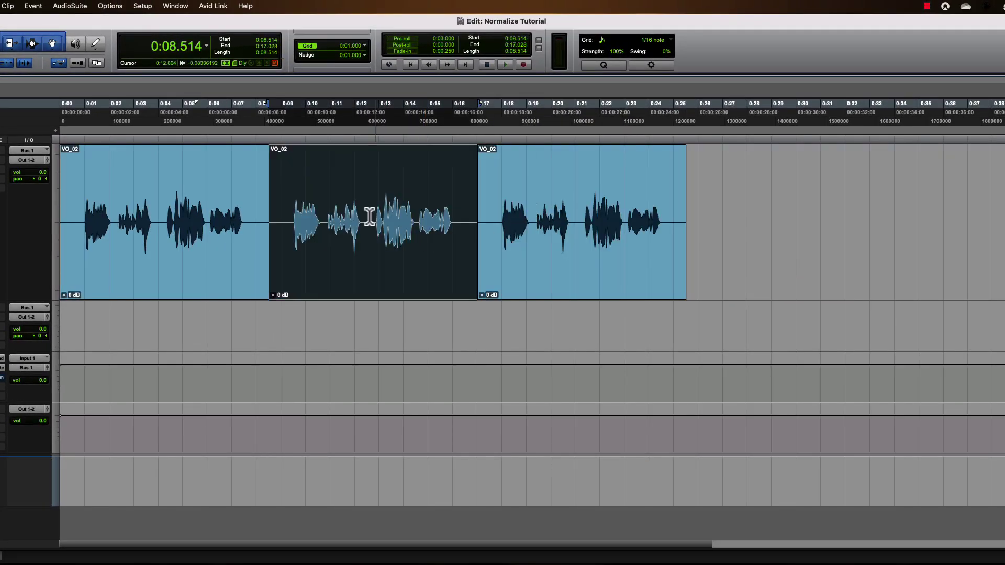
pyautogui.moveTo(361, 224); pyautogui.dragTo(415, 208)
pyautogui.press('Delete')
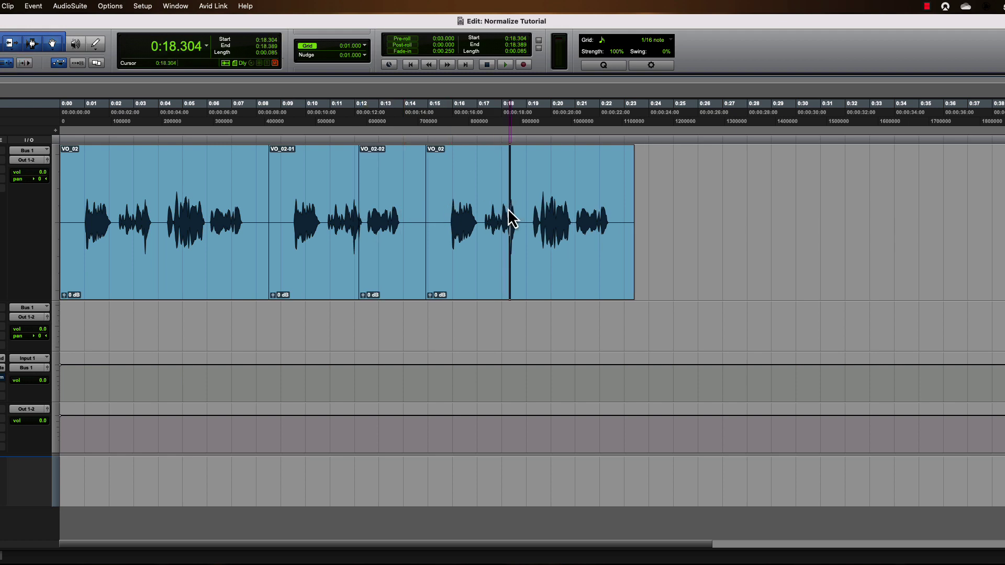
pyautogui.moveTo(510, 228); pyautogui.dragTo(362, 232)
pyautogui.press('Delete')
# Step: Trim the start of VO_02-02 slightly, then select every clip on the VO track
pyautogui.click(455, 228)
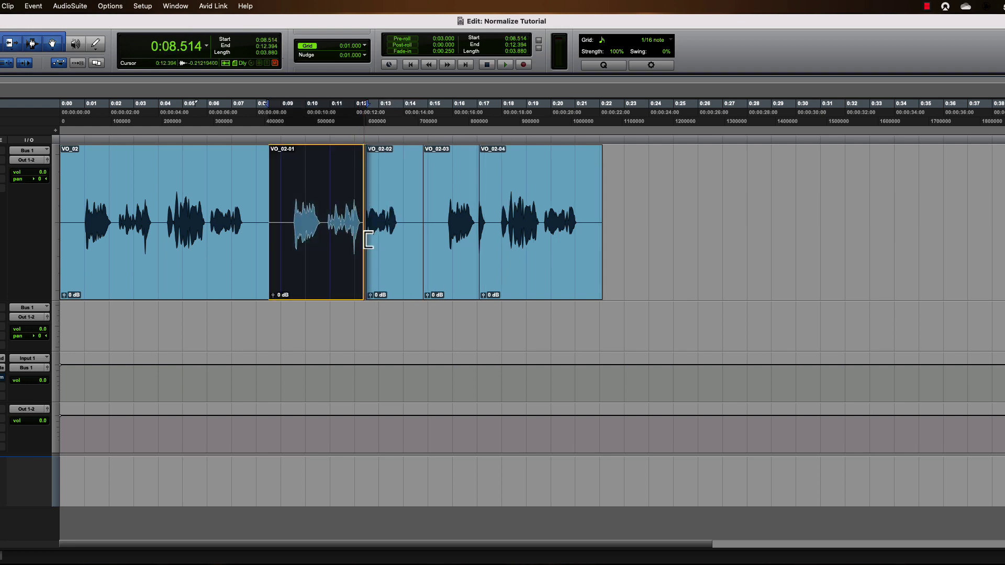
pyautogui.click(368, 234)
pyautogui.moveTo(361, 235); pyautogui.dragTo(365, 249)
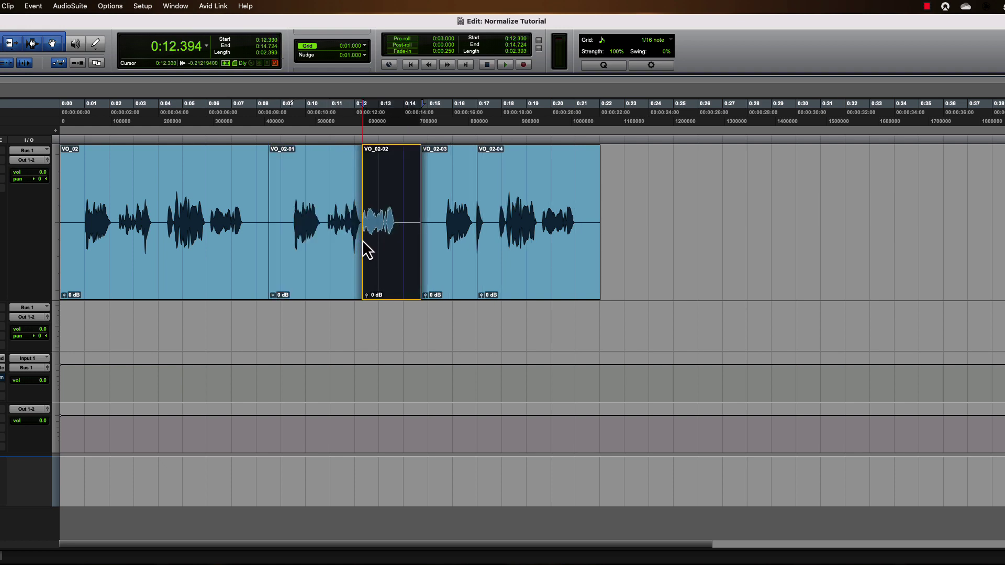
pyautogui.click(397, 235)
pyautogui.click(510, 259)
pyautogui.hotkey('ctrl', 'a')
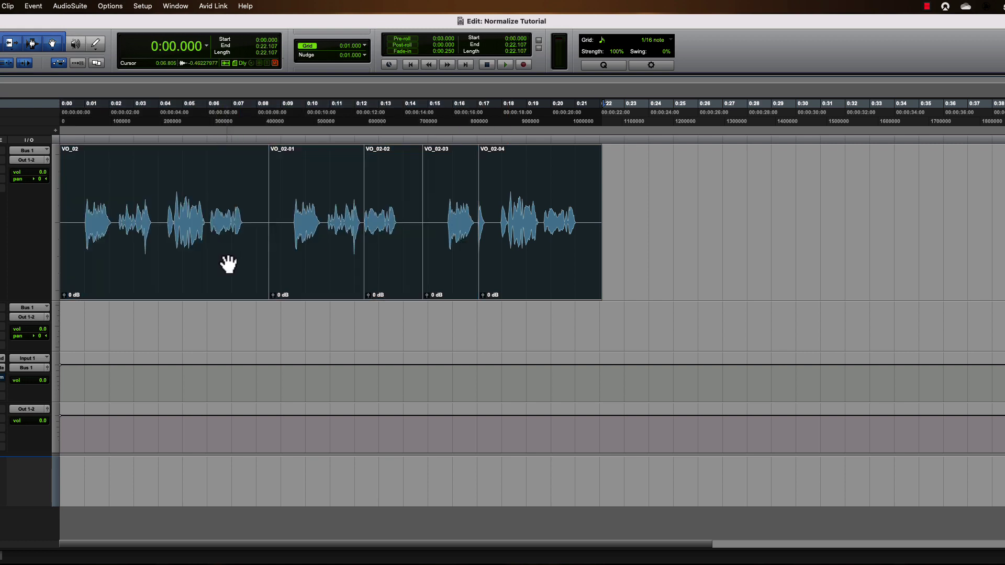
# Step: Consolidate the selected pieces into VO_01 and bring up the AudioSuite Normalize window over the clip
pyautogui.hotkey('alt', 'shift', '3')
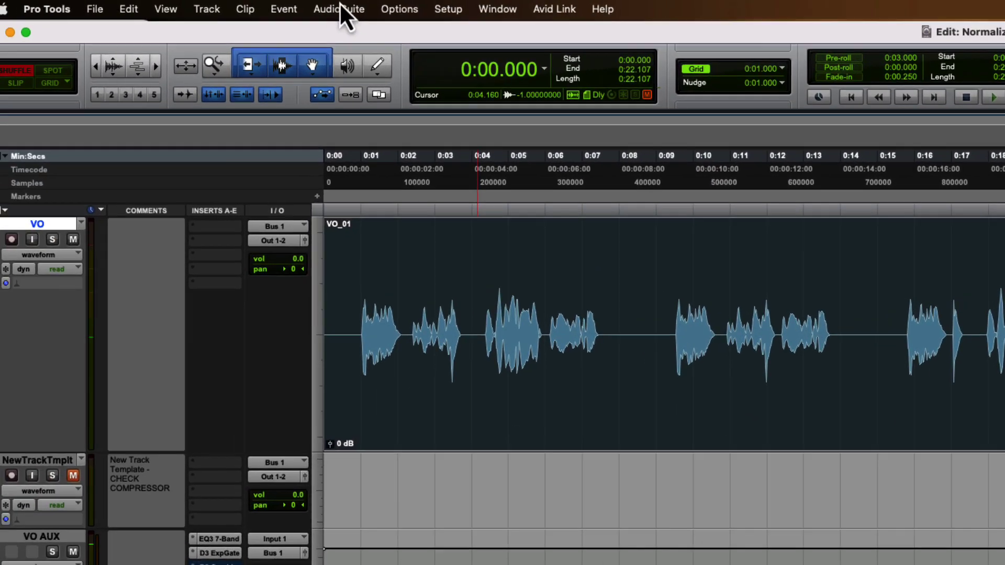
pyautogui.click(370, 11)
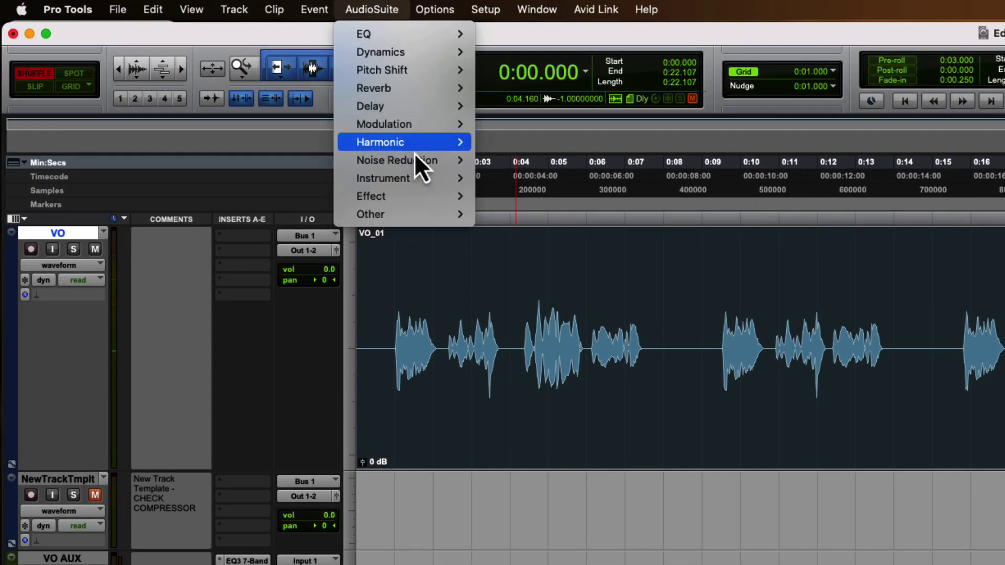
pyautogui.moveTo(400, 214)
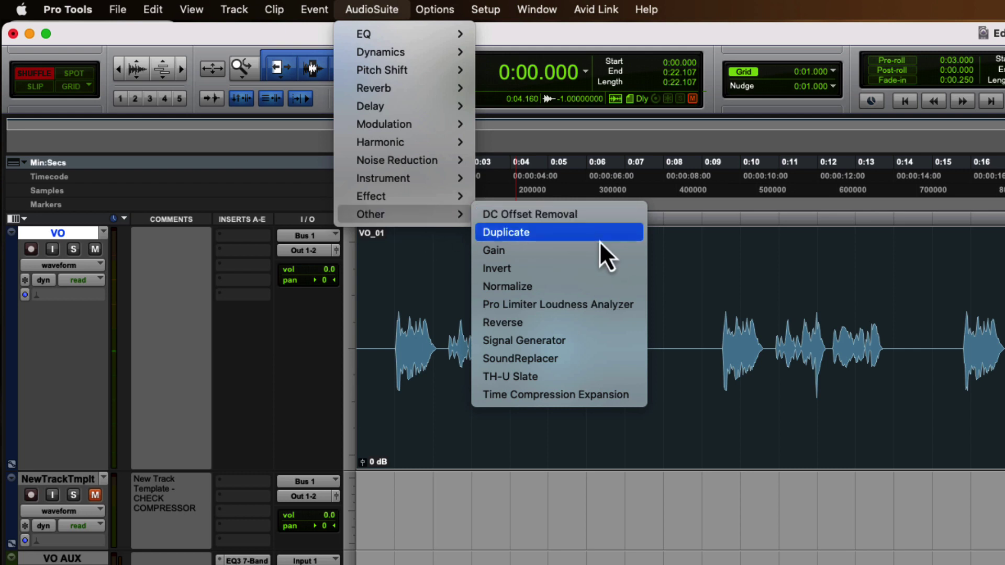
pyautogui.click(538, 292)
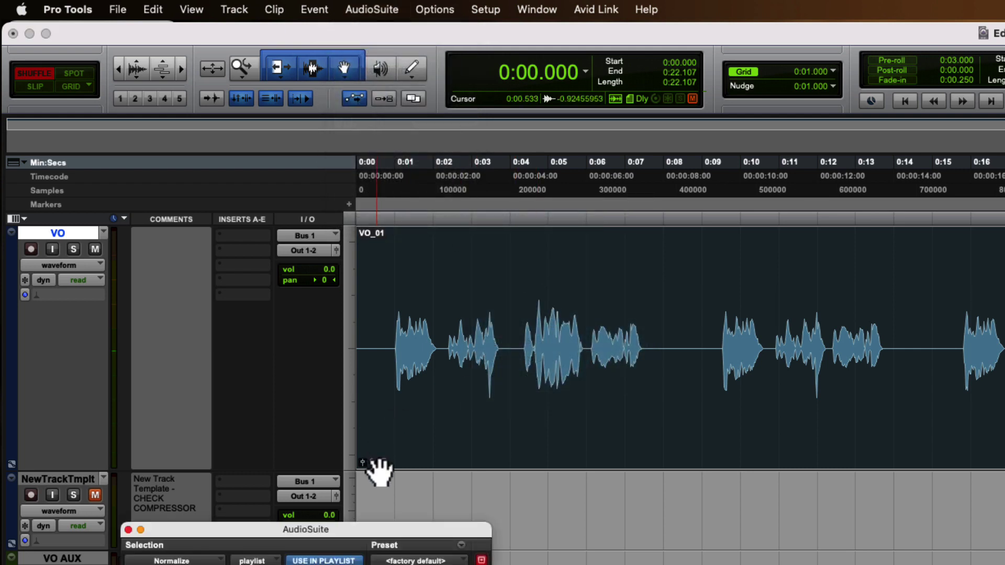
pyautogui.moveTo(408, 533); pyautogui.dragTo(769, 339)
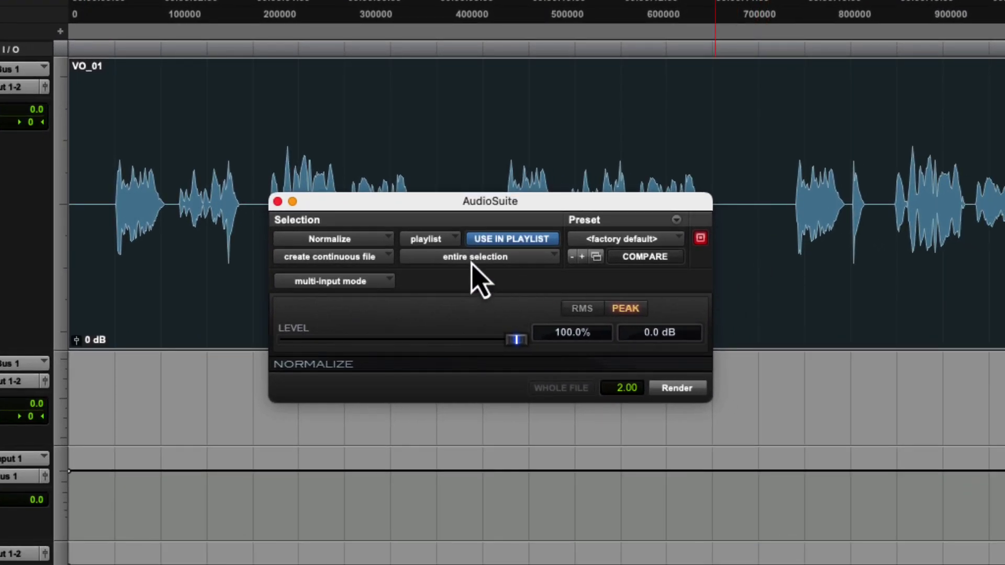
# Step: Enter a -3 dB Normalize peak target and load the AG -3 preset
pyautogui.click(659, 333)
pyautogui.write('-3')
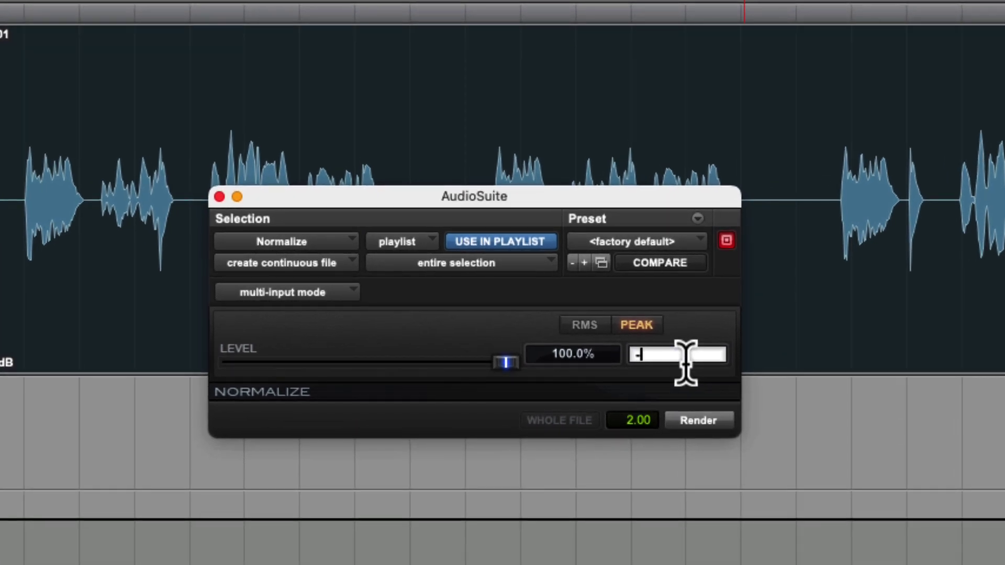
pyautogui.write('.0 dB')
pyautogui.press('Return')
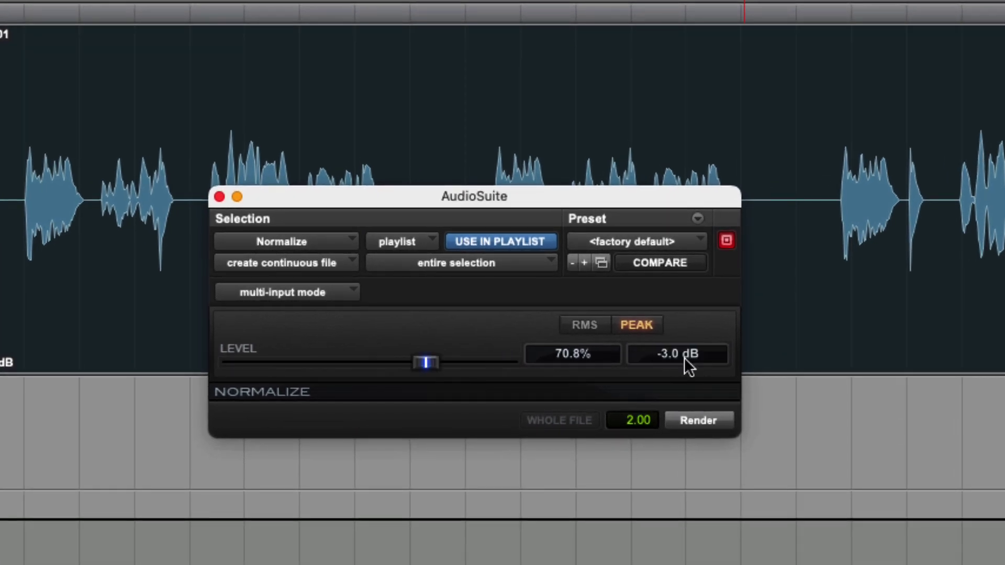
pyautogui.click(676, 250)
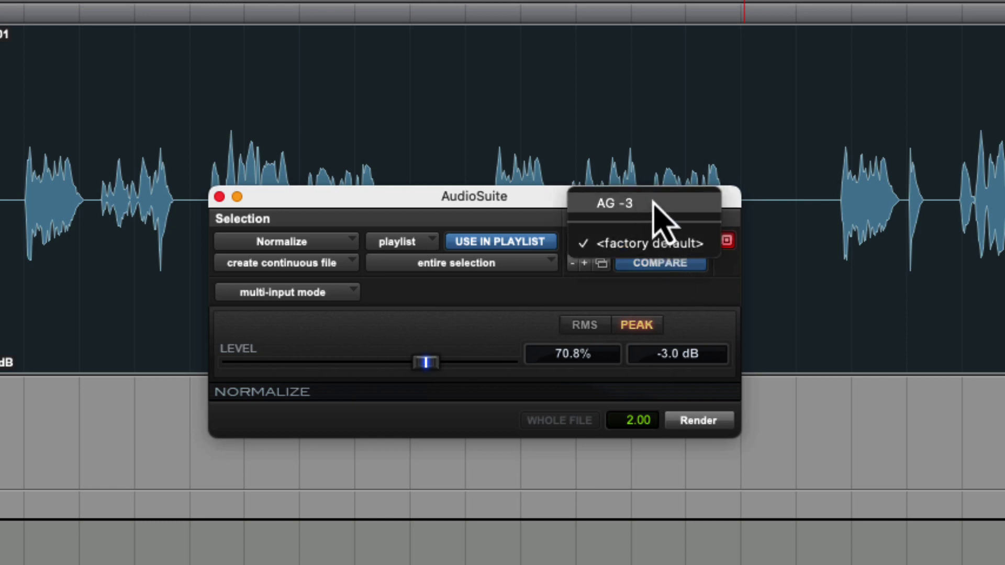
pyautogui.click(655, 205)
# Step: Revert Normalize to the factory default preset and re-enter the -3 dB peak
pyautogui.click(645, 250)
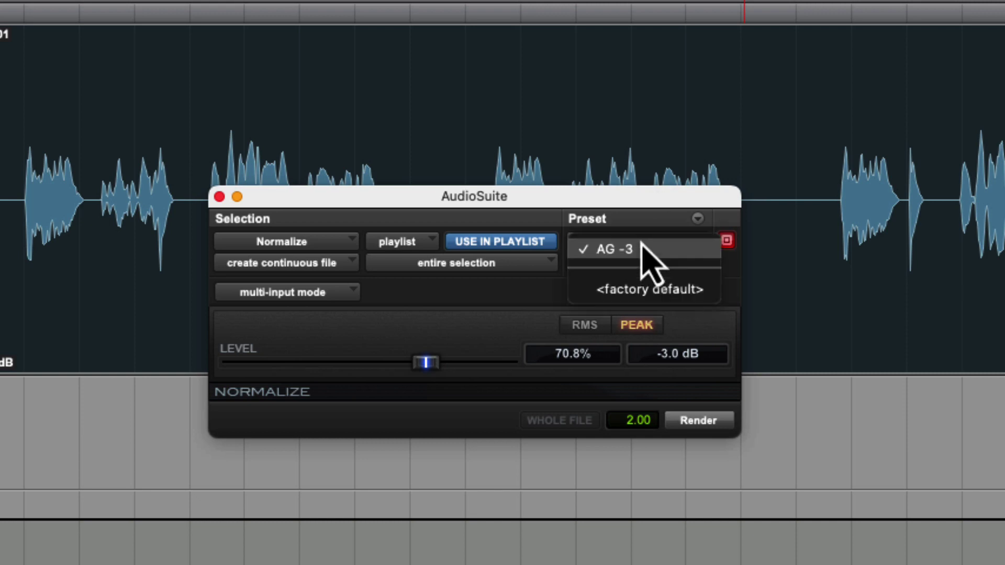
pyautogui.click(651, 289)
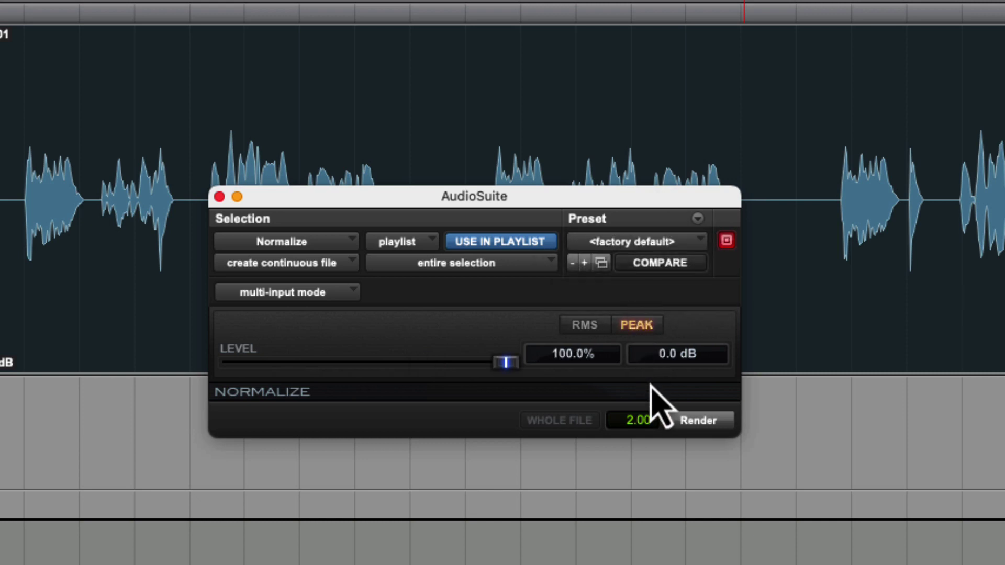
pyautogui.click(671, 355)
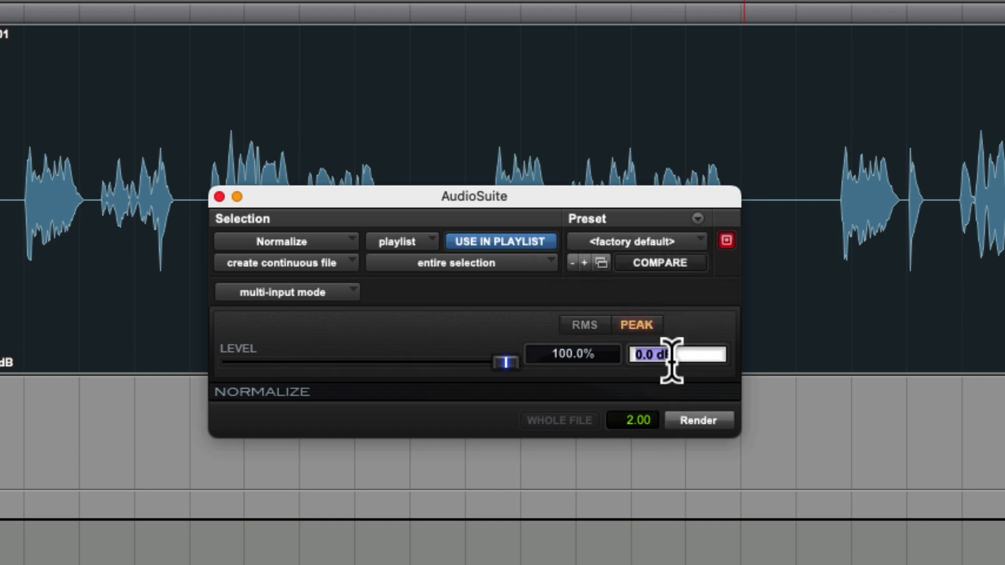
pyautogui.write('-3')
pyautogui.write('.0 dB')
pyautogui.press('Return')
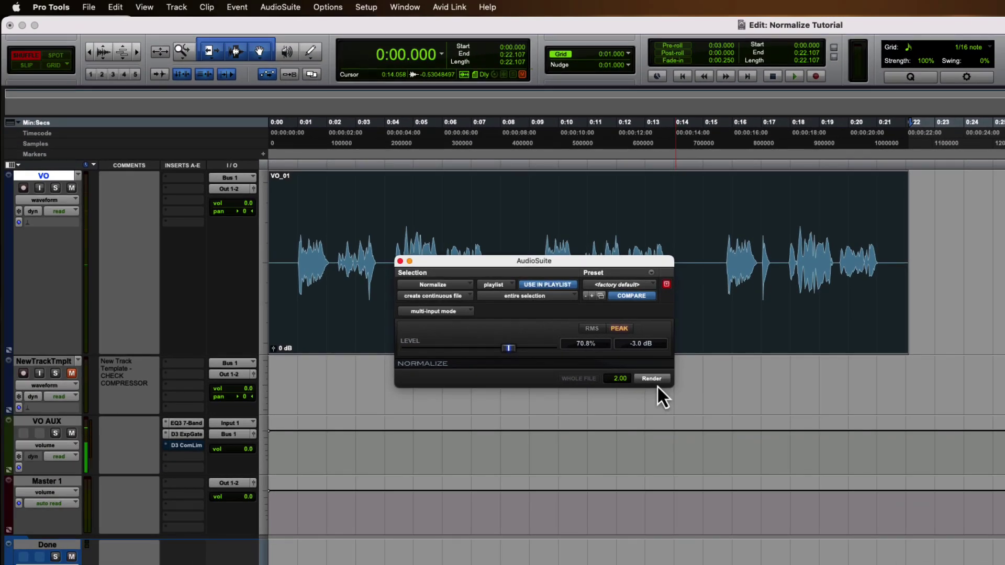
# Step: Render Normalize at -3 dB, undo, re-render as VO-Norm_01-01, and close the plugin window
pyautogui.click(652, 378)
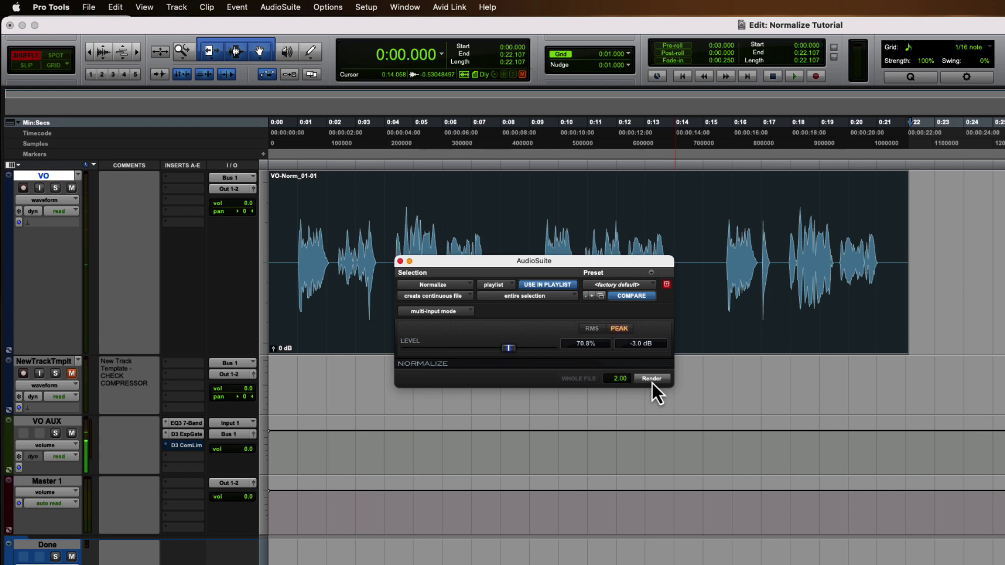
pyautogui.press('super+z')
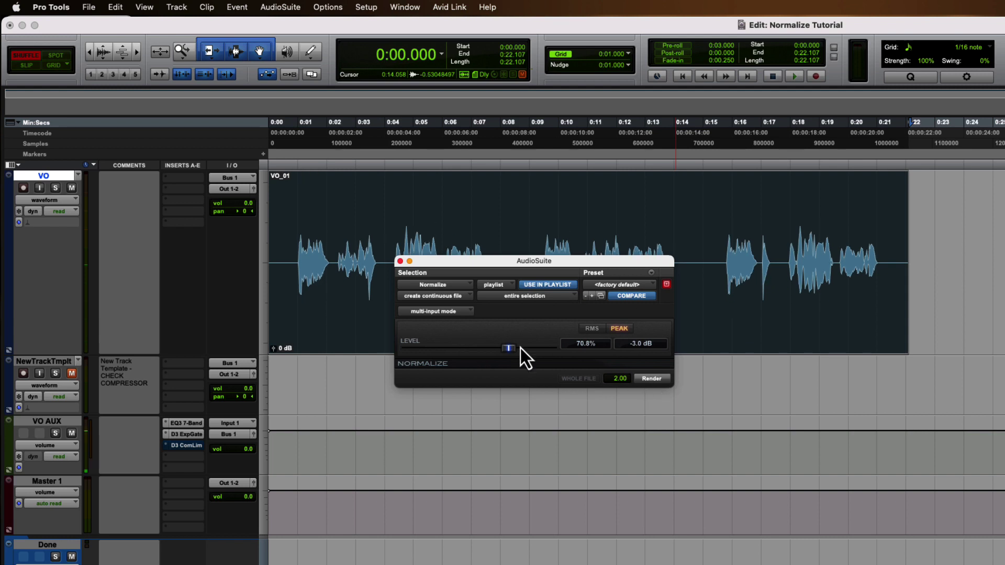
pyautogui.click(655, 380)
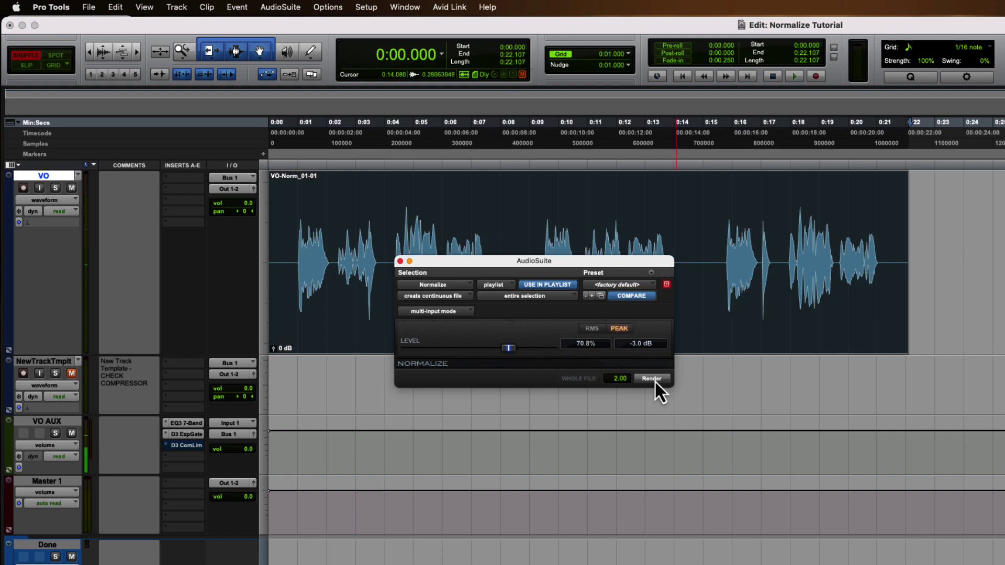
pyautogui.click(400, 263)
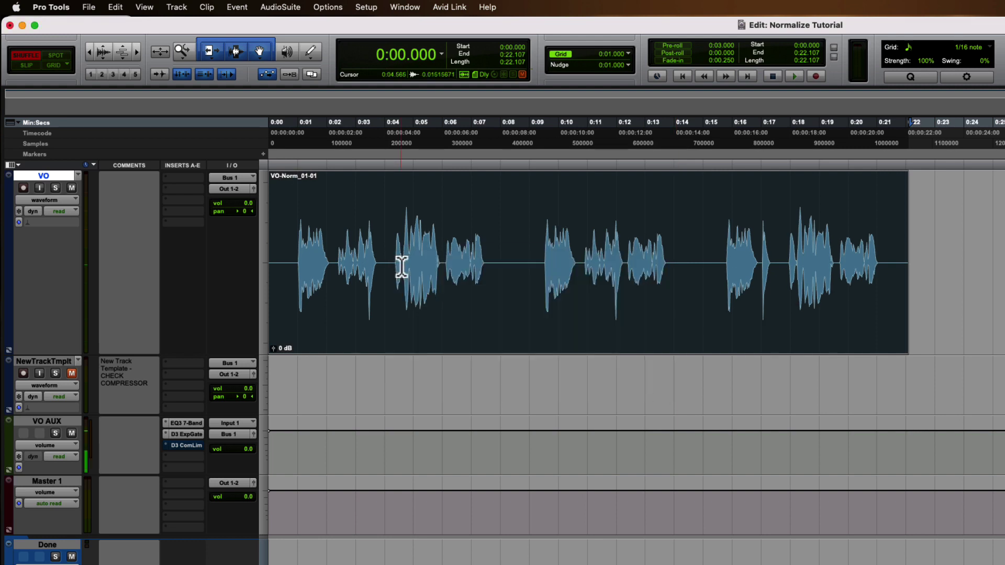